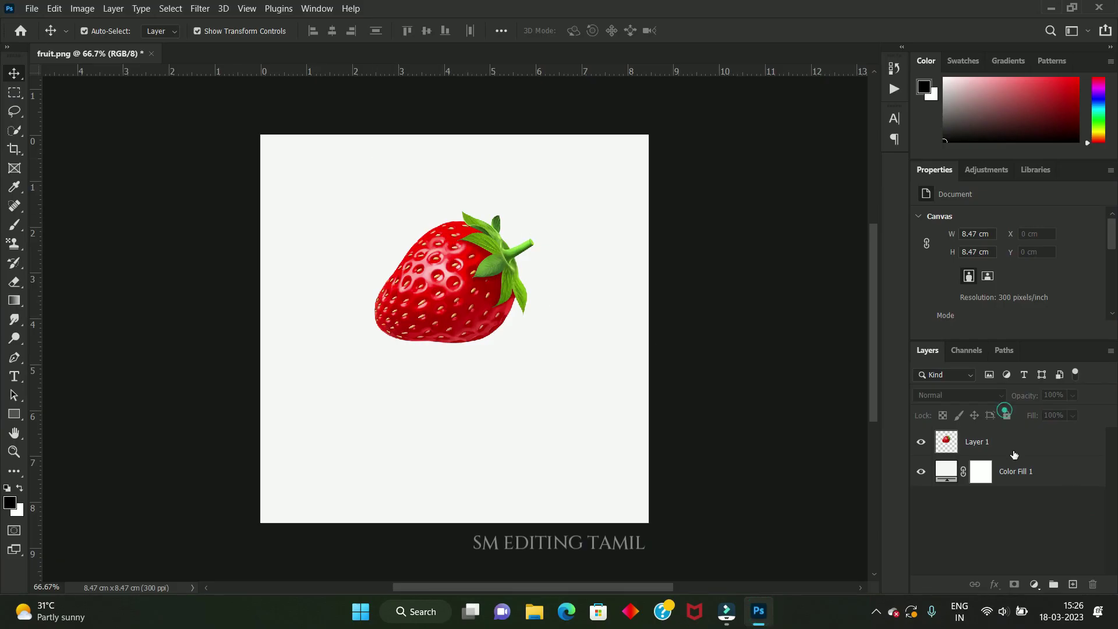
Duplicate the strawberry layer, flip the copy vertically, and place it directly below the original
click(1014, 453)
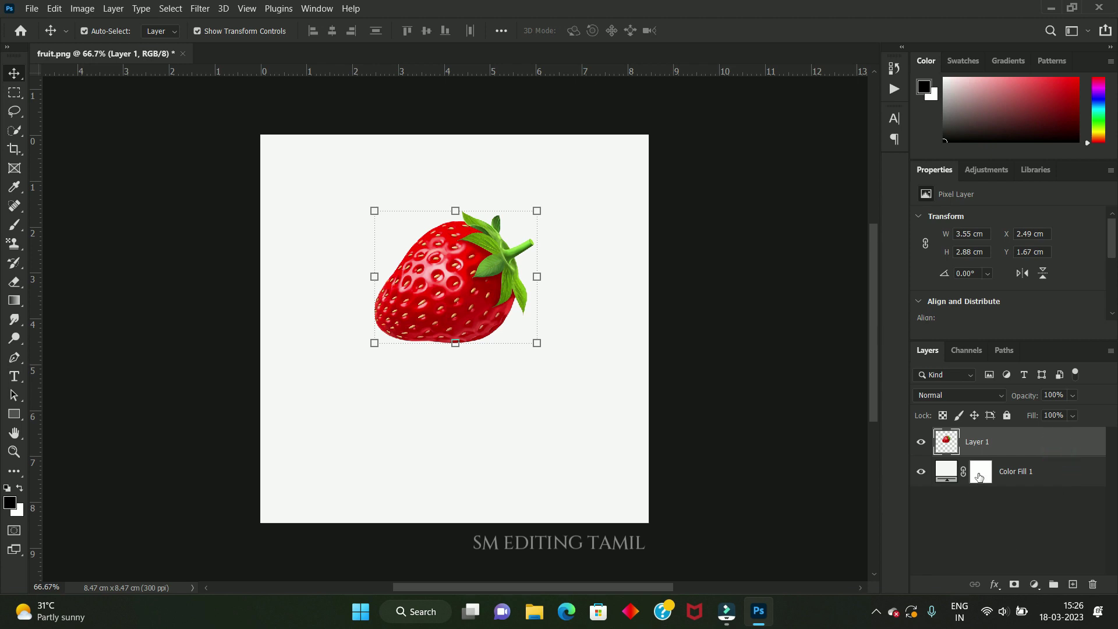
key(ctrl+j)
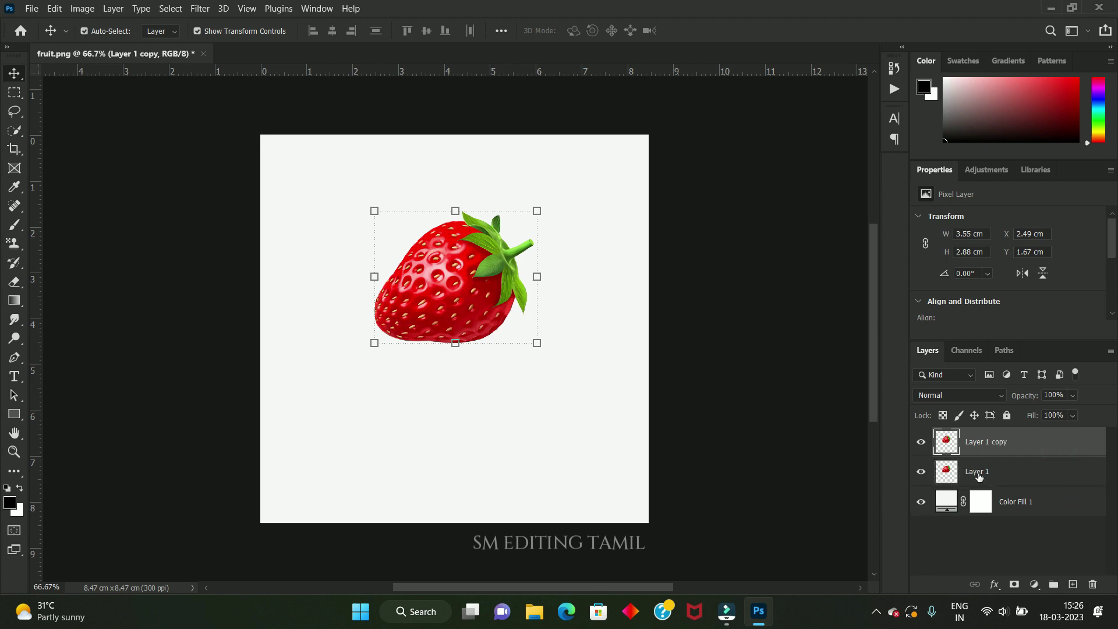
drag(467, 272, 465, 300)
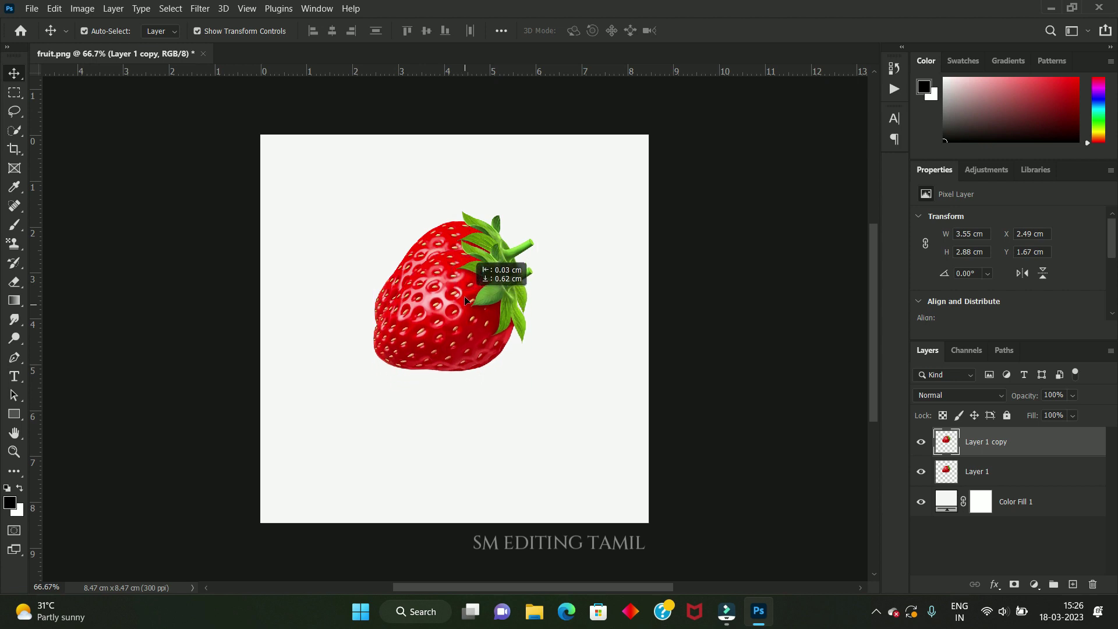
key(ctrl+t)
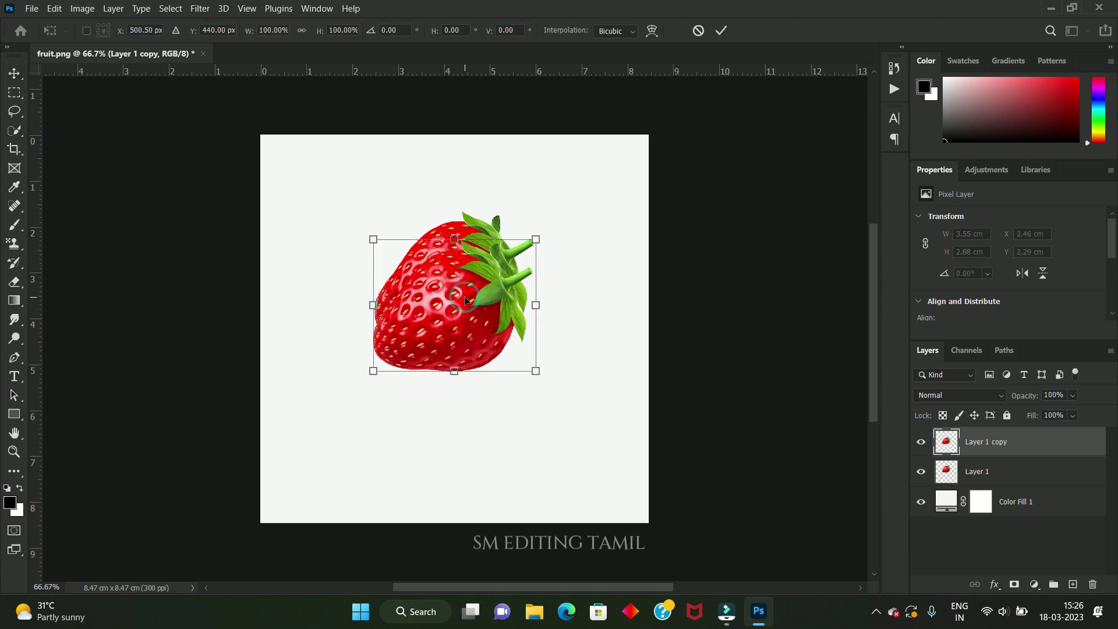
right_click(467, 294)
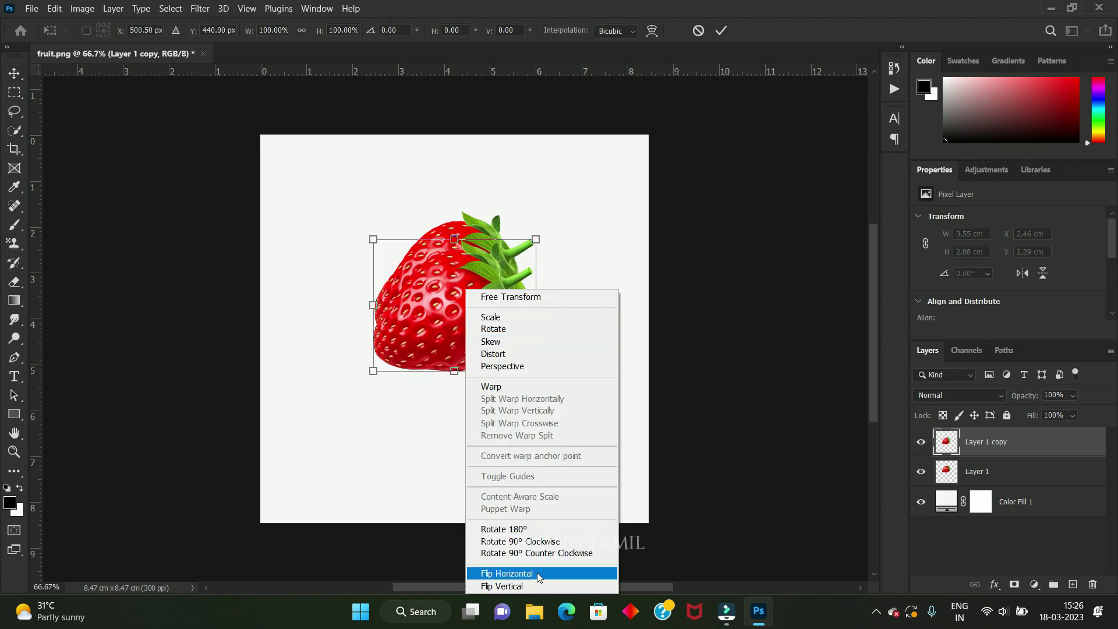
click(534, 586)
mouse_move(456, 303)
mouse_down()
mouse_move(460, 410)
mouse_move(473, 411)
mouse_up()
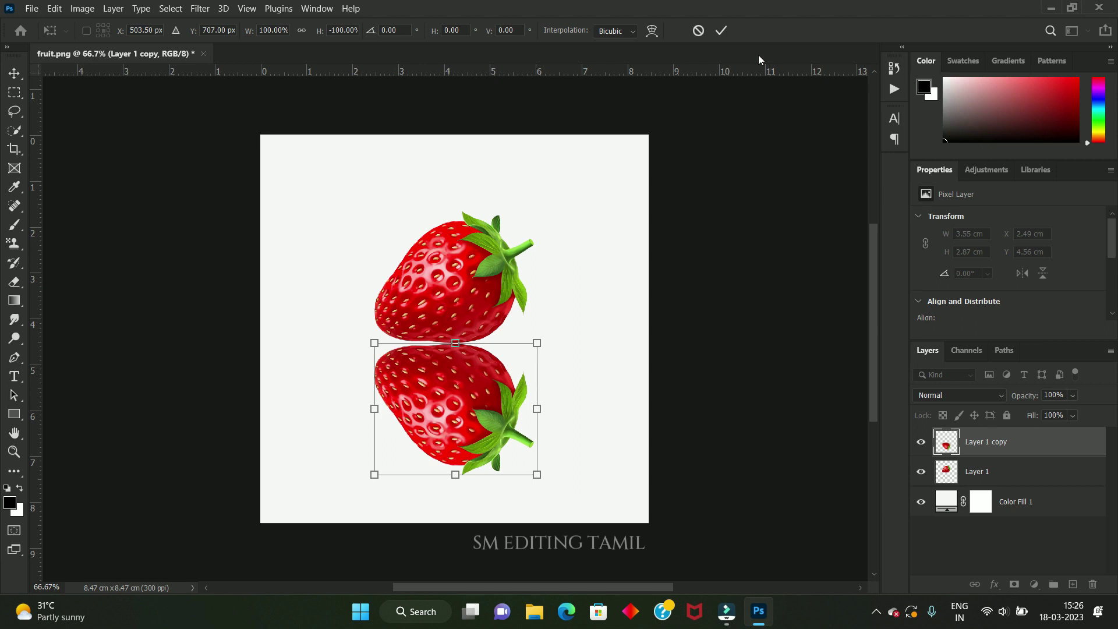
click(721, 31)
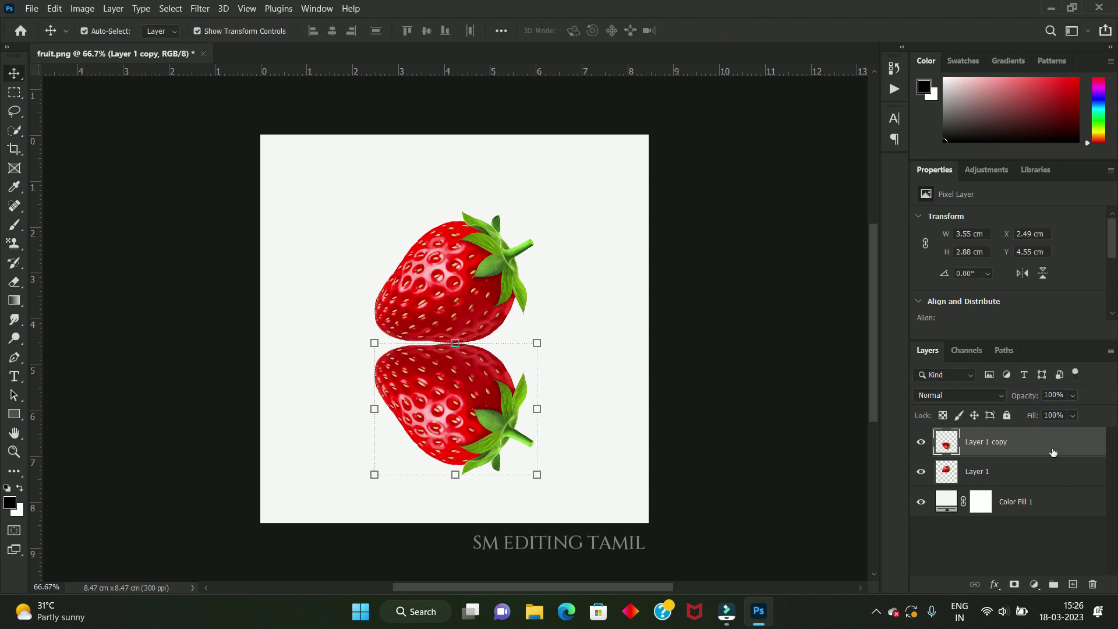
Move Layer 1 copy beneath Layer 1, add empty Layer 2, and fade the copy with a gradient mask
mouse_move(1053, 452)
mouse_down()
mouse_move(1055, 477)
mouse_move(1052, 465)
mouse_up()
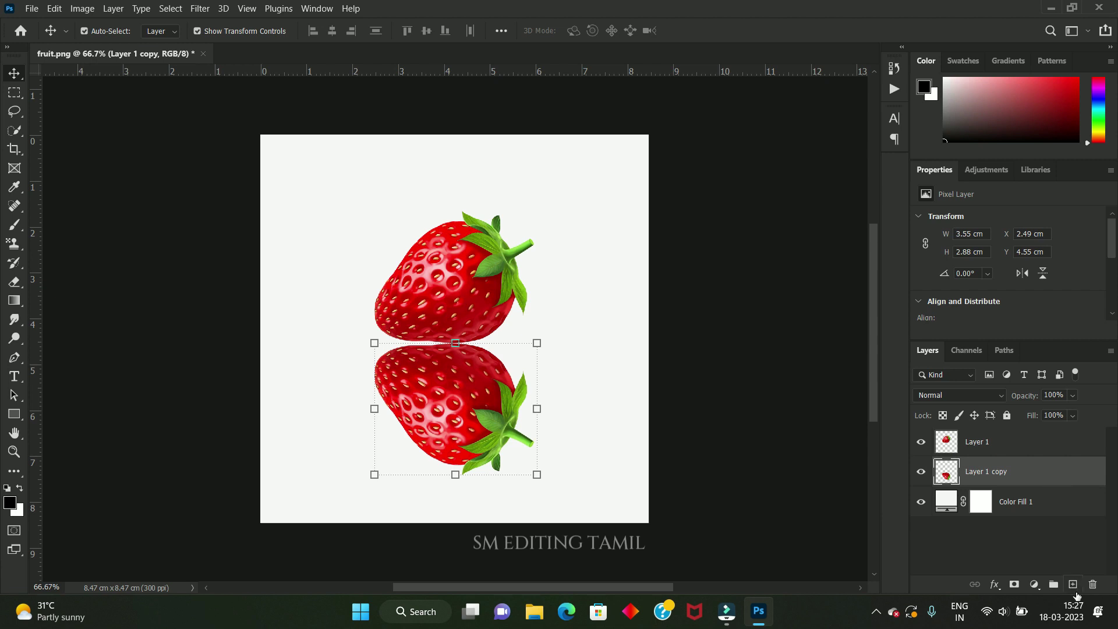
click(1073, 584)
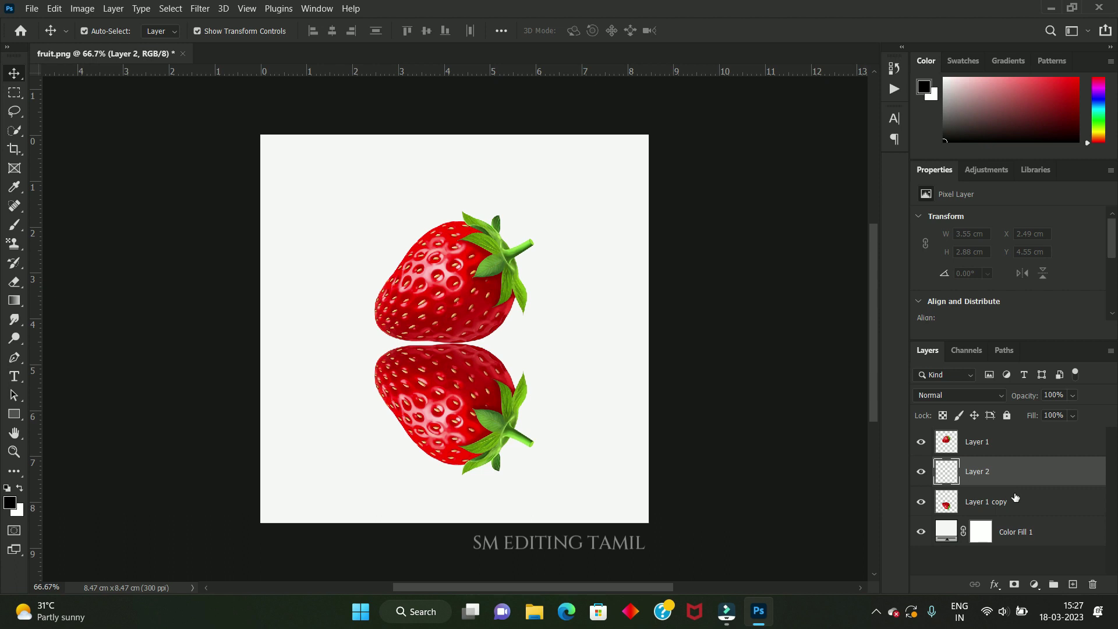
click(1029, 505)
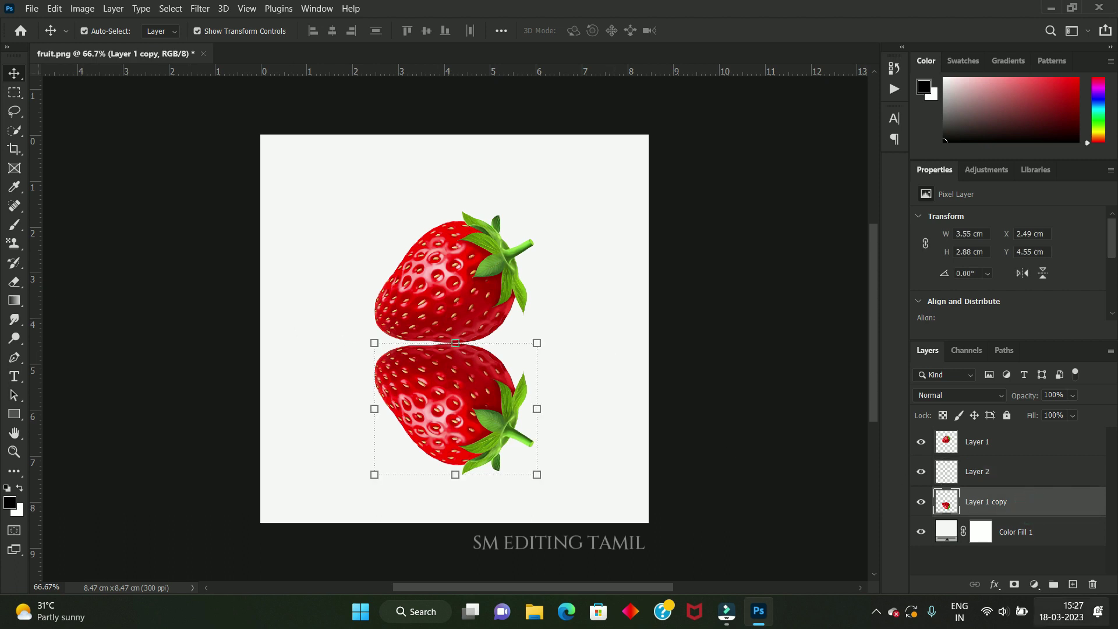
click(1014, 584)
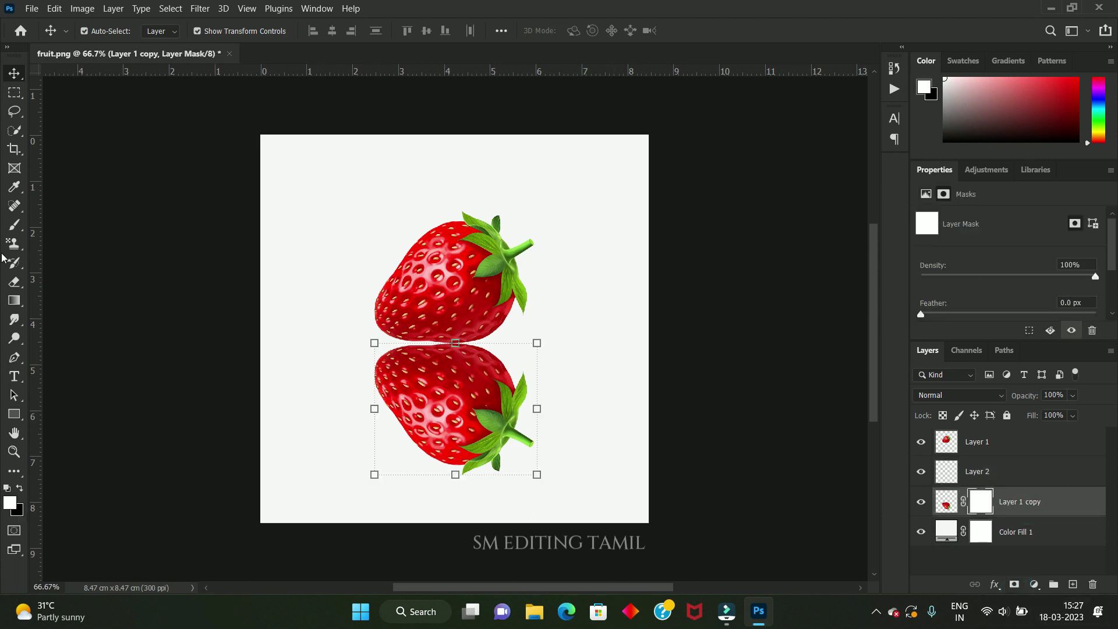
click(14, 301)
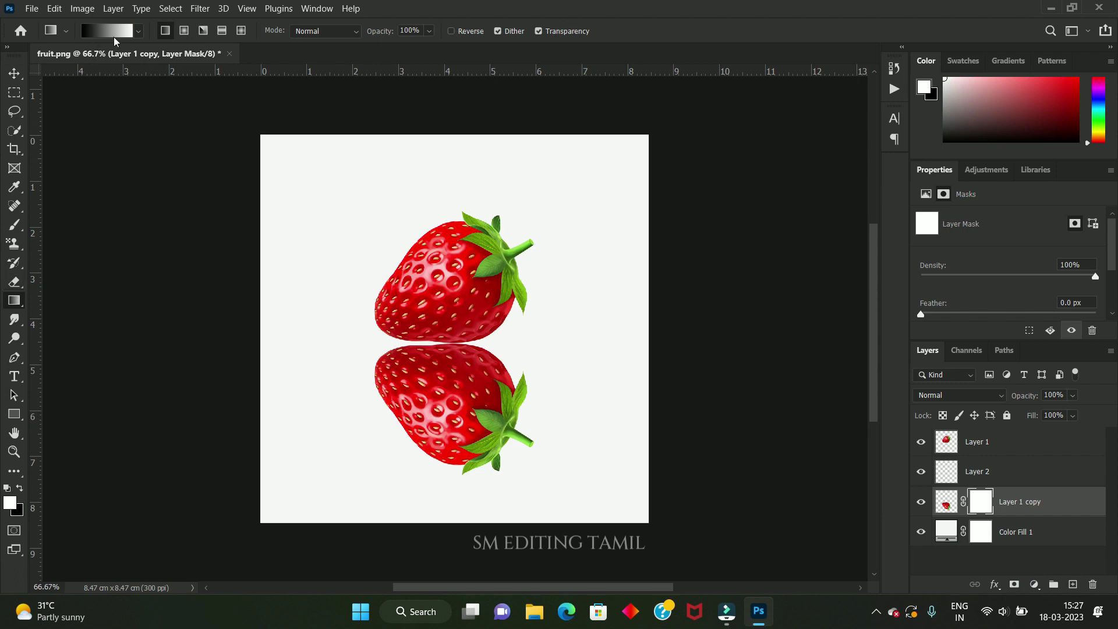
drag(453, 498, 450, 183)
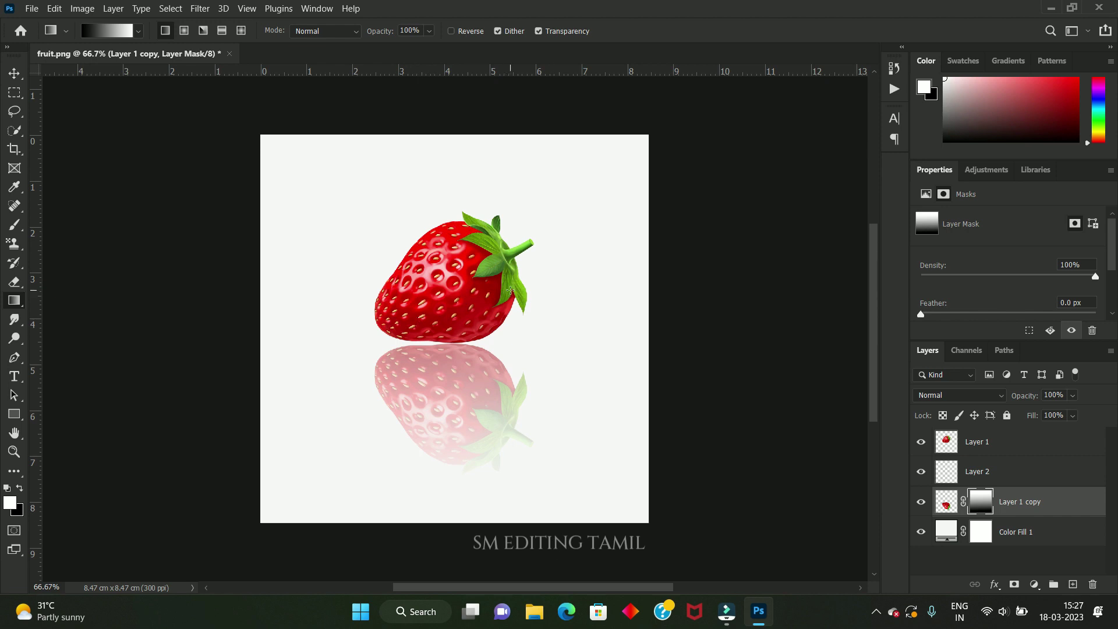
Paint a soft black dab on Layer 2 and squash it into a thin shadow under the strawberry
click(1042, 473)
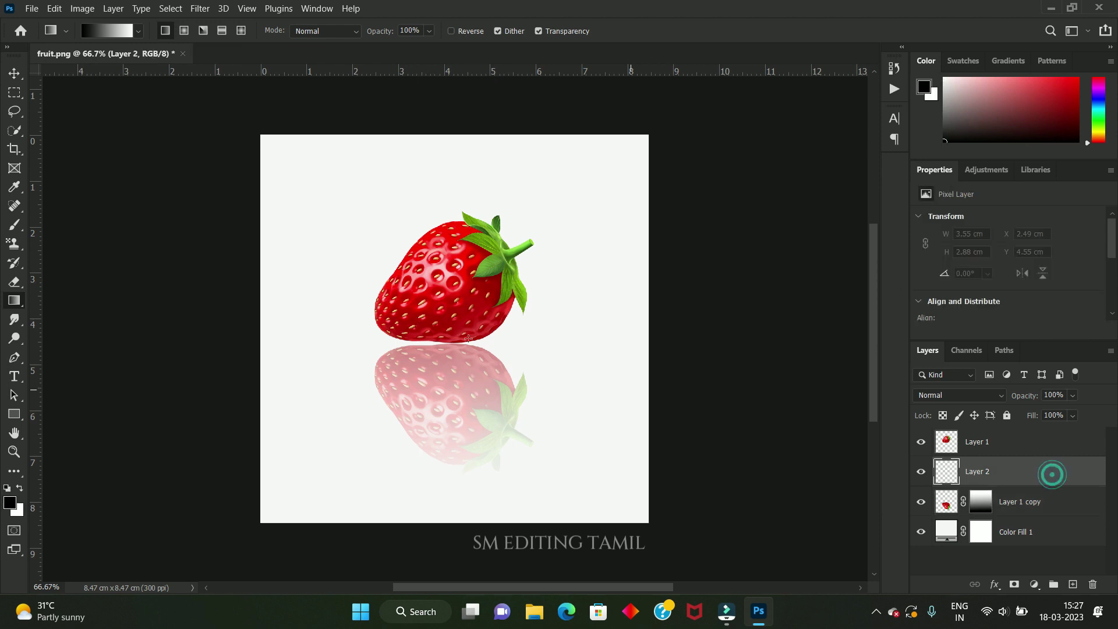
click(15, 225)
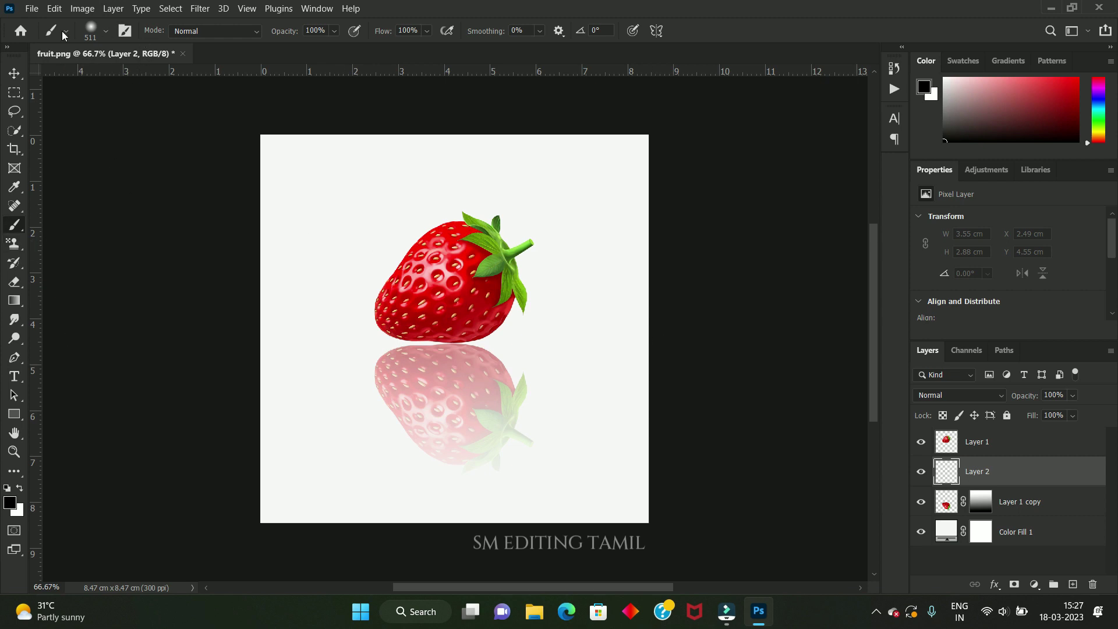
click(433, 307)
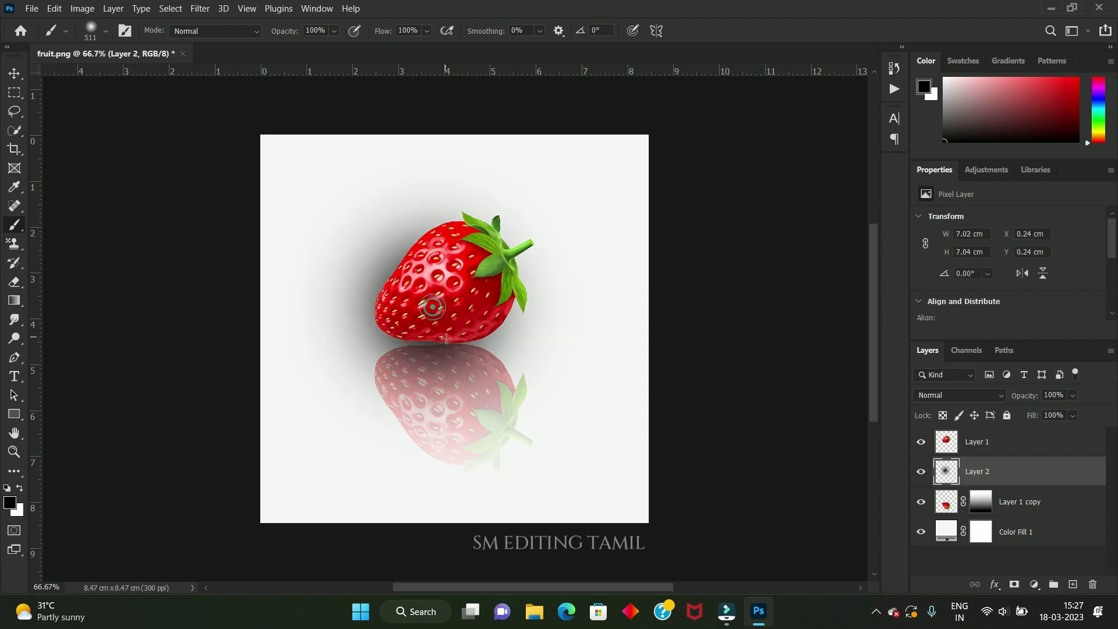
click(17, 74)
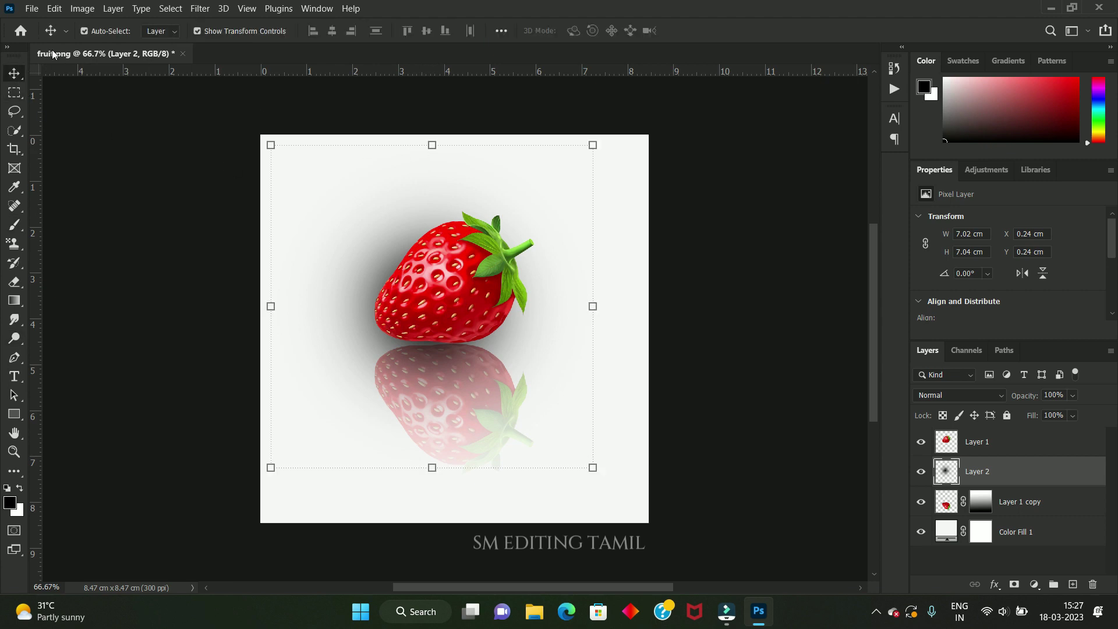
mouse_move(432, 146)
mouse_down()
mouse_move(460, 428)
mouse_move(452, 458)
mouse_move(466, 342)
mouse_up()
click(721, 31)
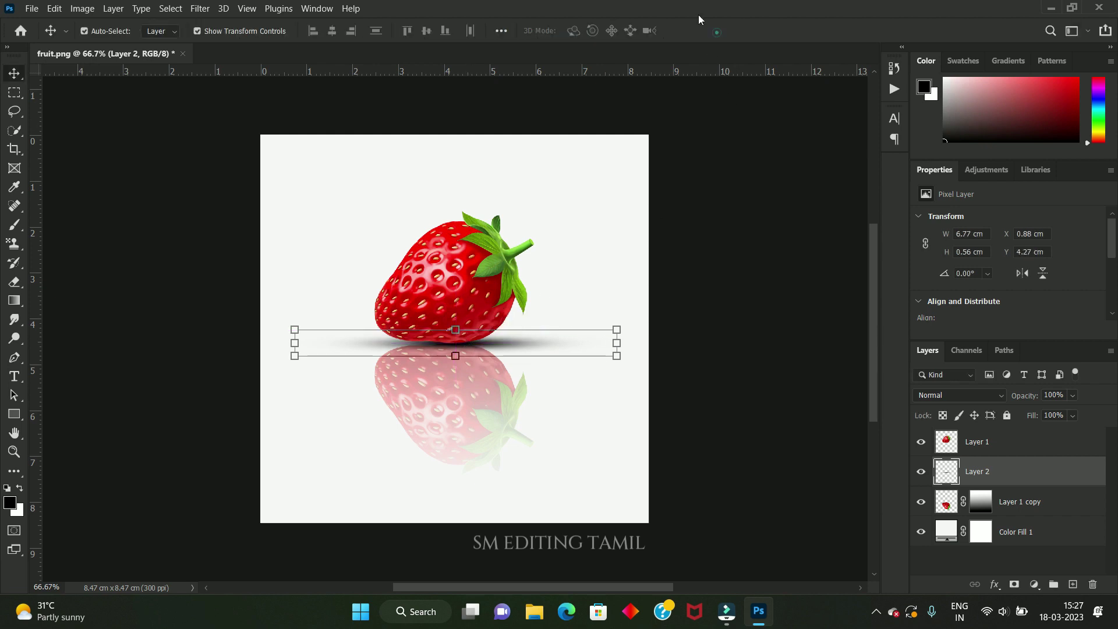
click(768, 328)
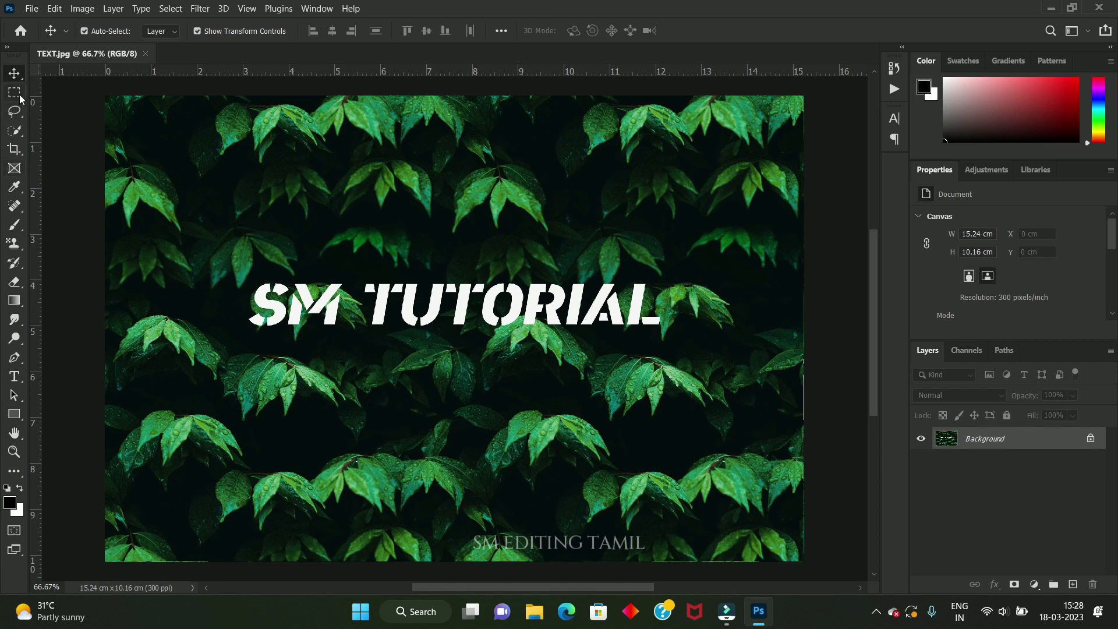
Draw a rectangular selection around the SM TUTORIAL lettering on the leaf photo
click(14, 92)
click(64, 91)
drag(251, 281, 666, 330)
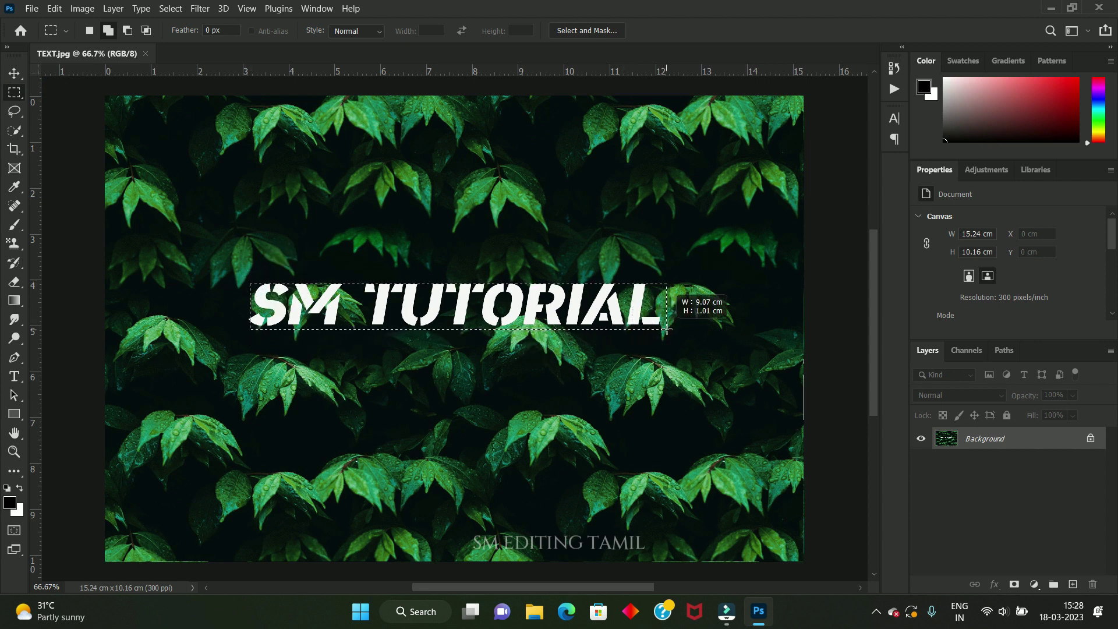
drag(667, 330, 664, 327)
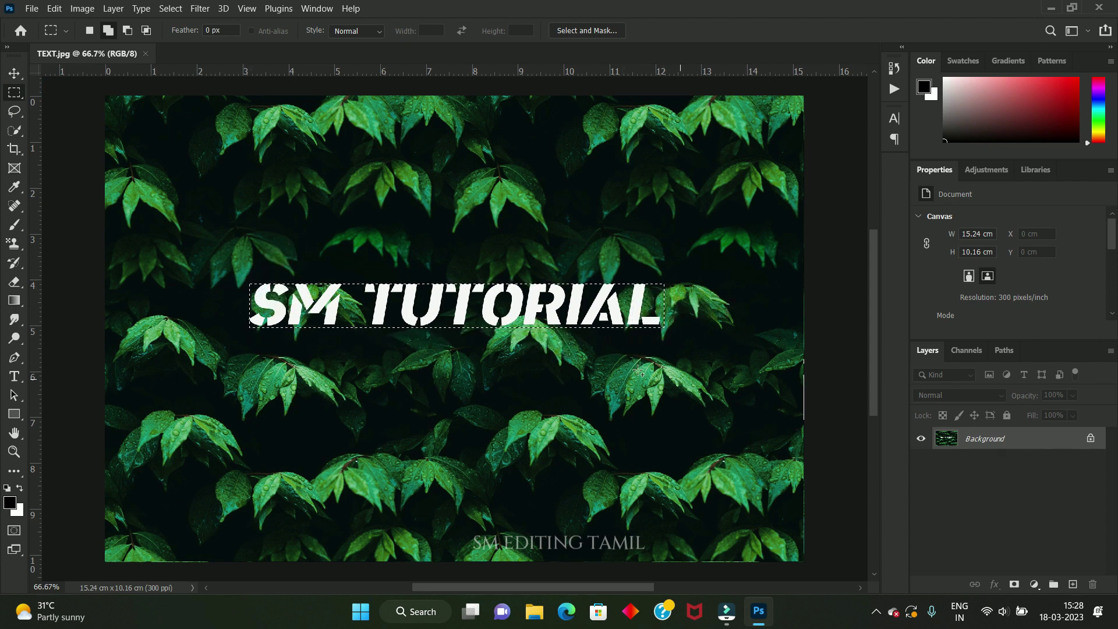
Fill the selection with Content-Aware so surrounding leaves replace the lettering
right_click(474, 323)
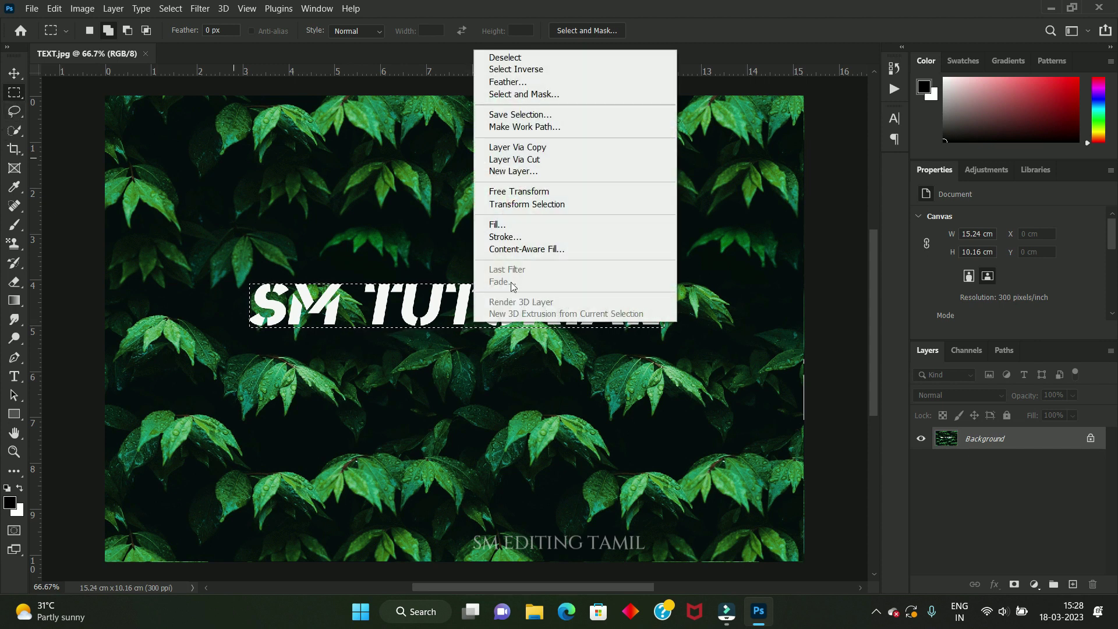
click(498, 225)
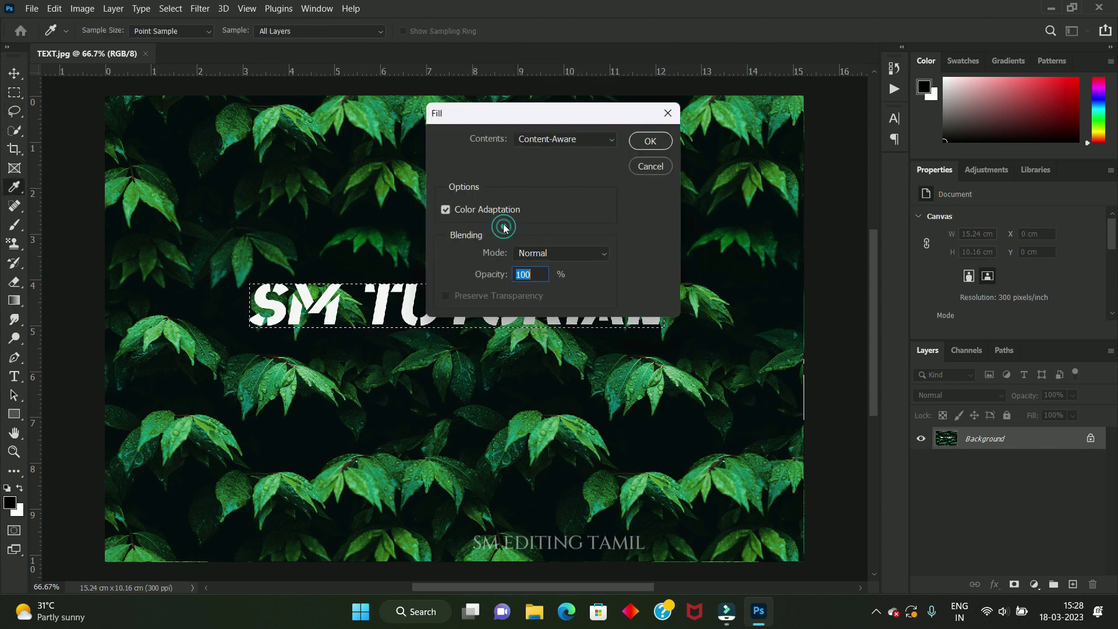
click(558, 139)
click(565, 204)
click(651, 141)
key(m)
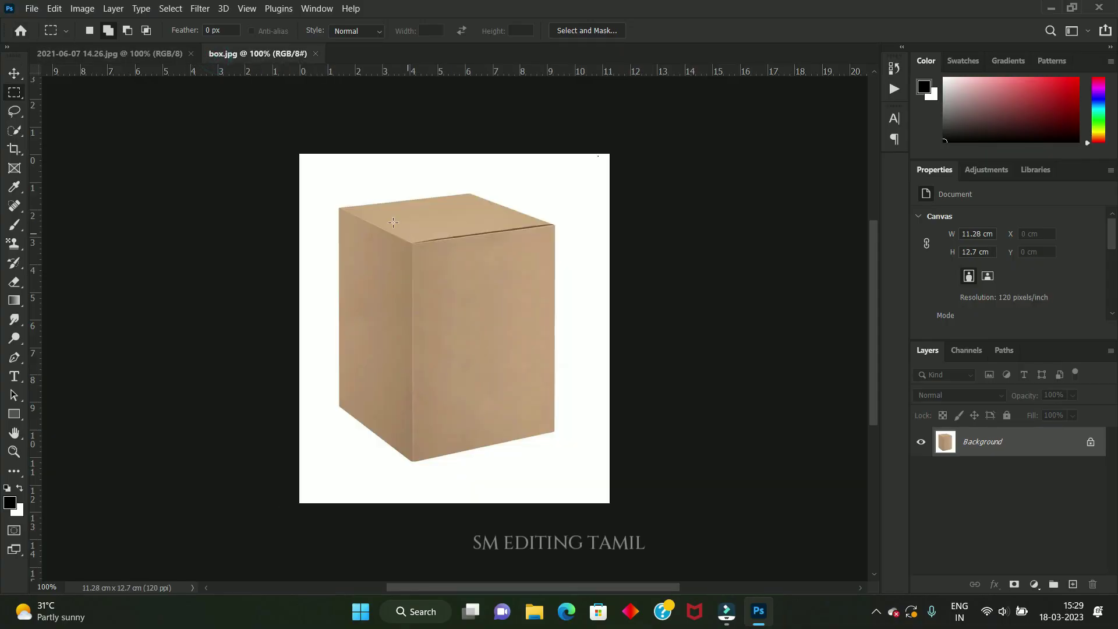
Copy the logo, duplicate the box photo layer, and add an empty Layer 2 above it
click(84, 54)
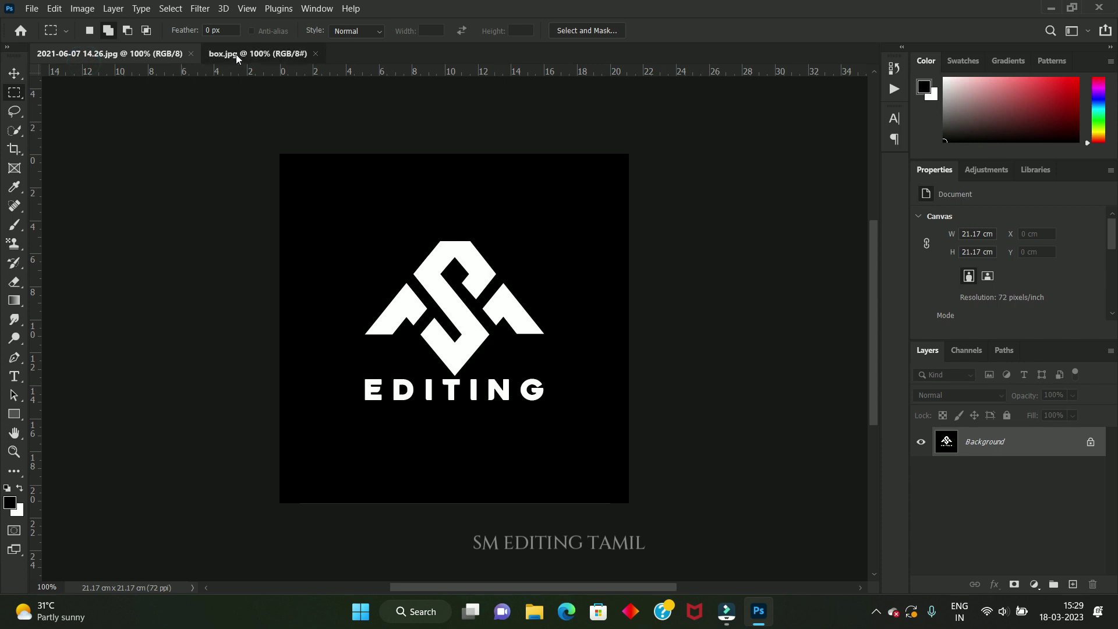
click(236, 54)
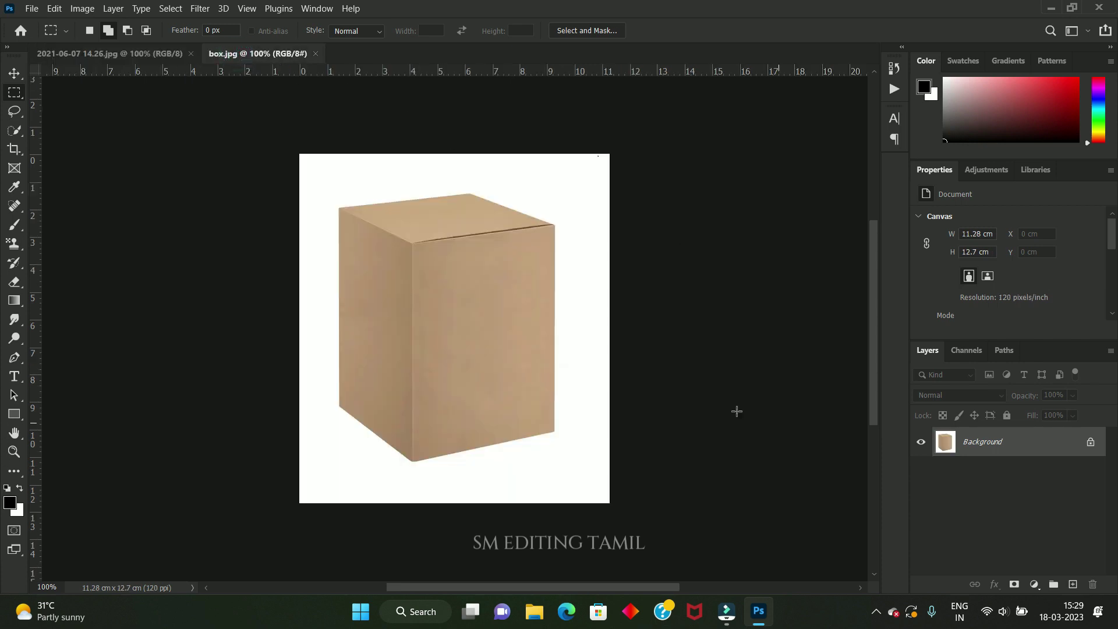
key(ctrl+j)
click(645, 374)
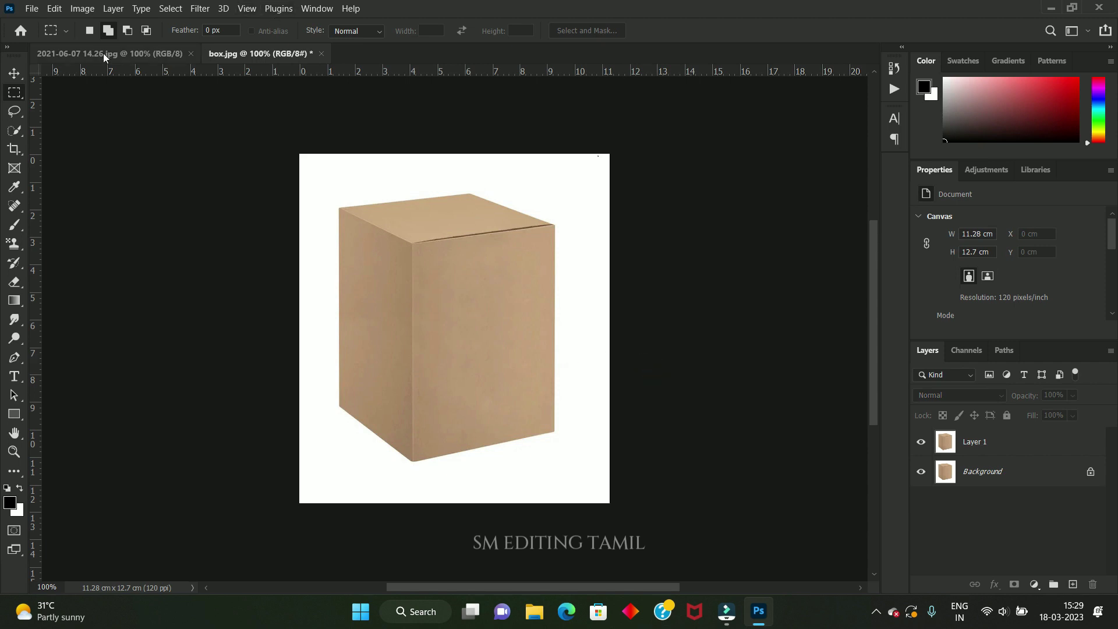
click(99, 54)
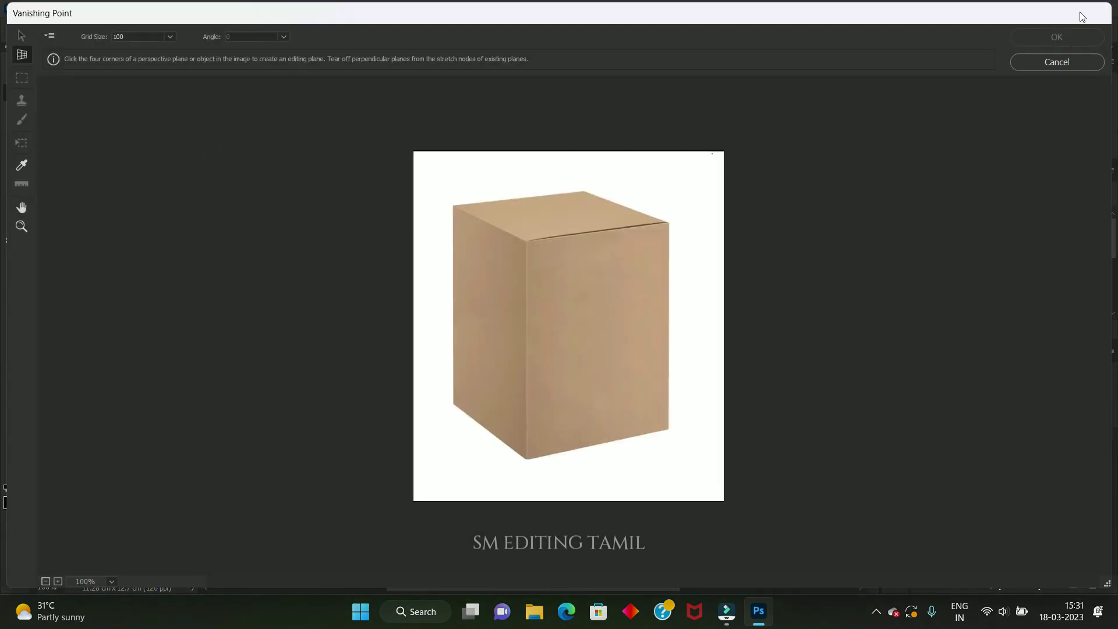
click(1070, 67)
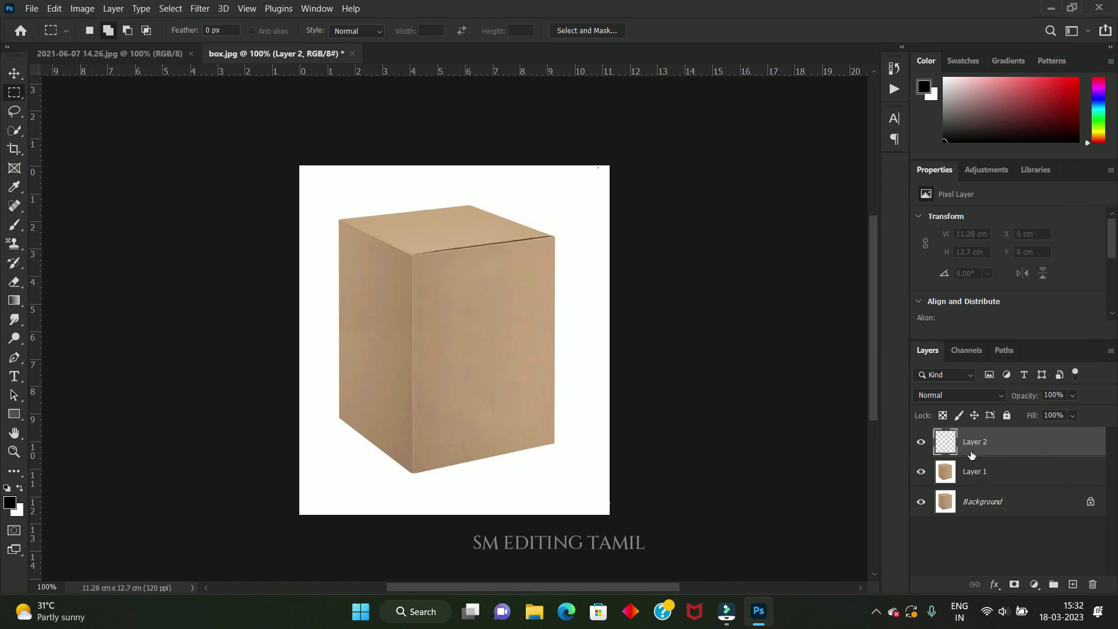
Try the Liquify filter from the Filter menu and dismiss its error
click(200, 8)
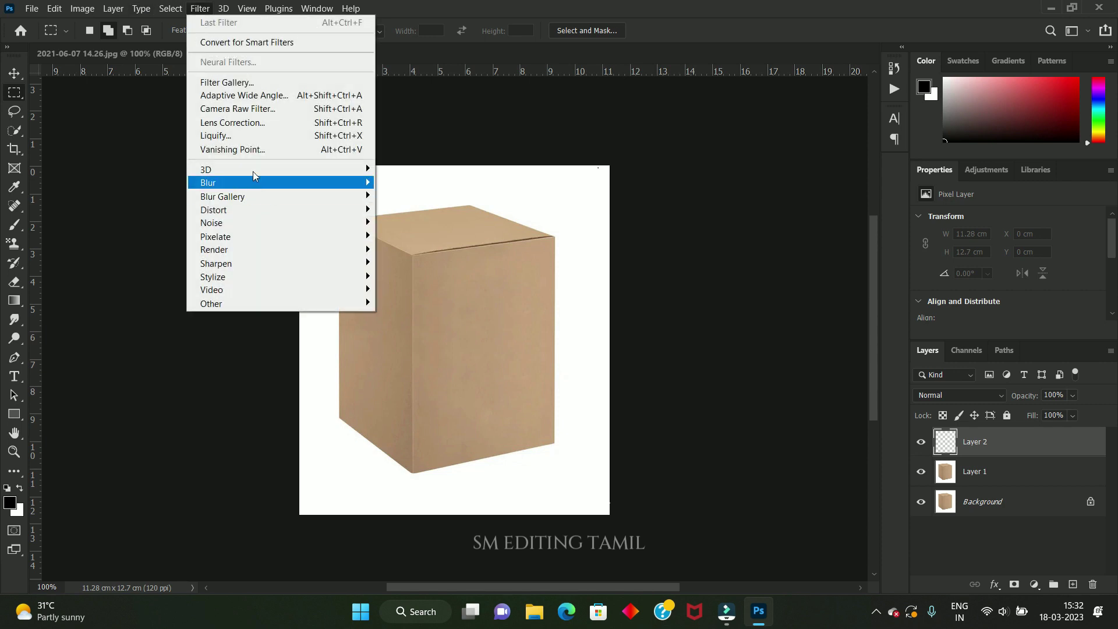
click(249, 140)
click(575, 239)
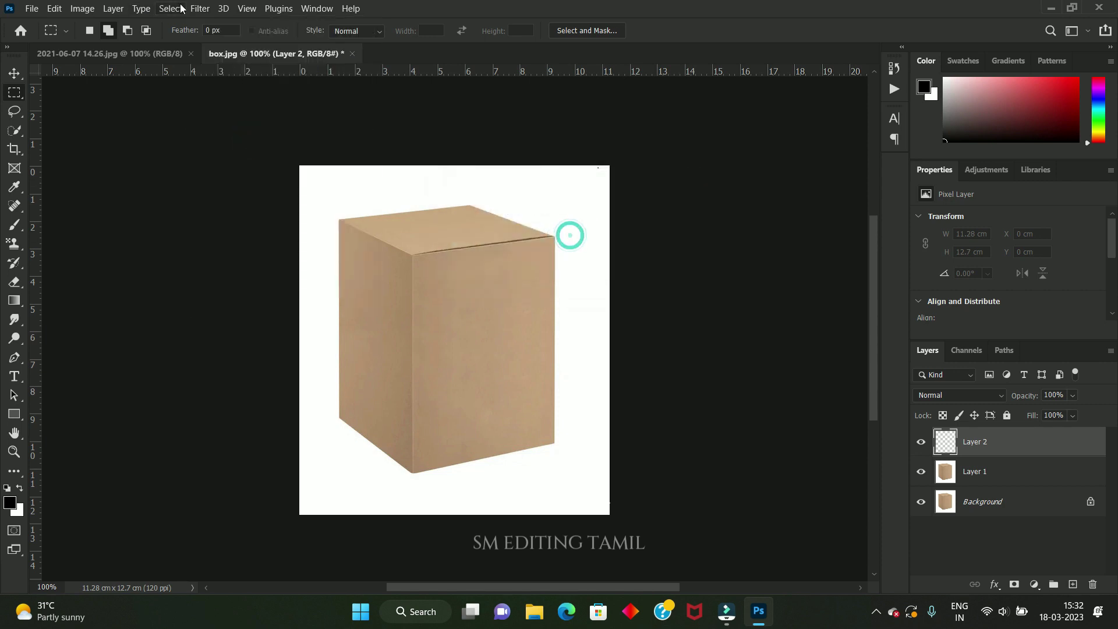
click(200, 8)
Define a Vanishing Point plane on the box's four front-face corners
click(244, 150)
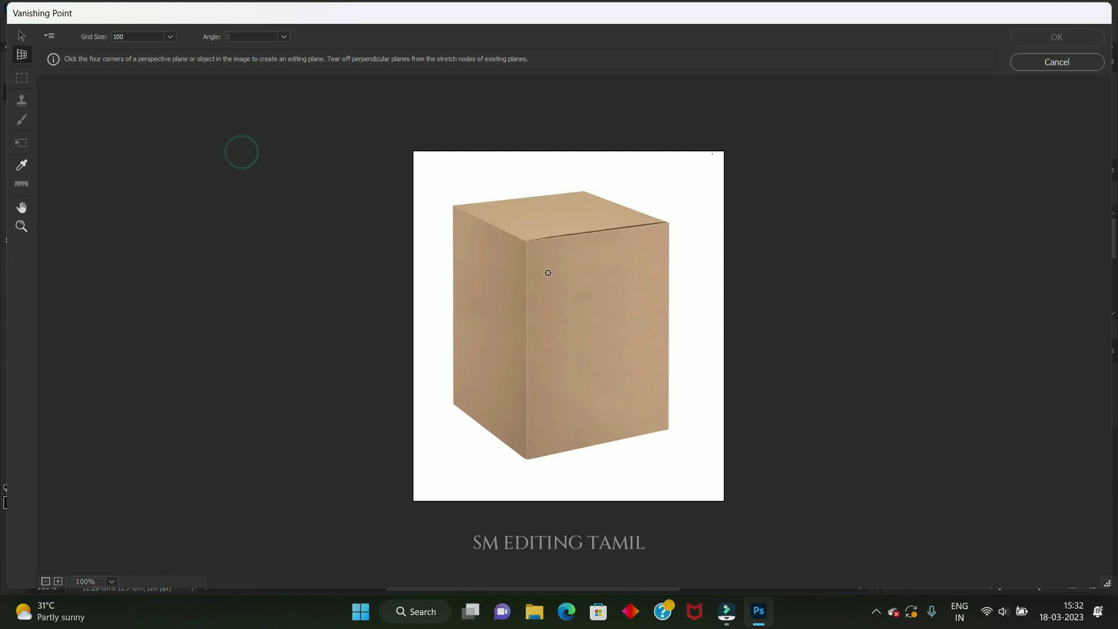
click(527, 241)
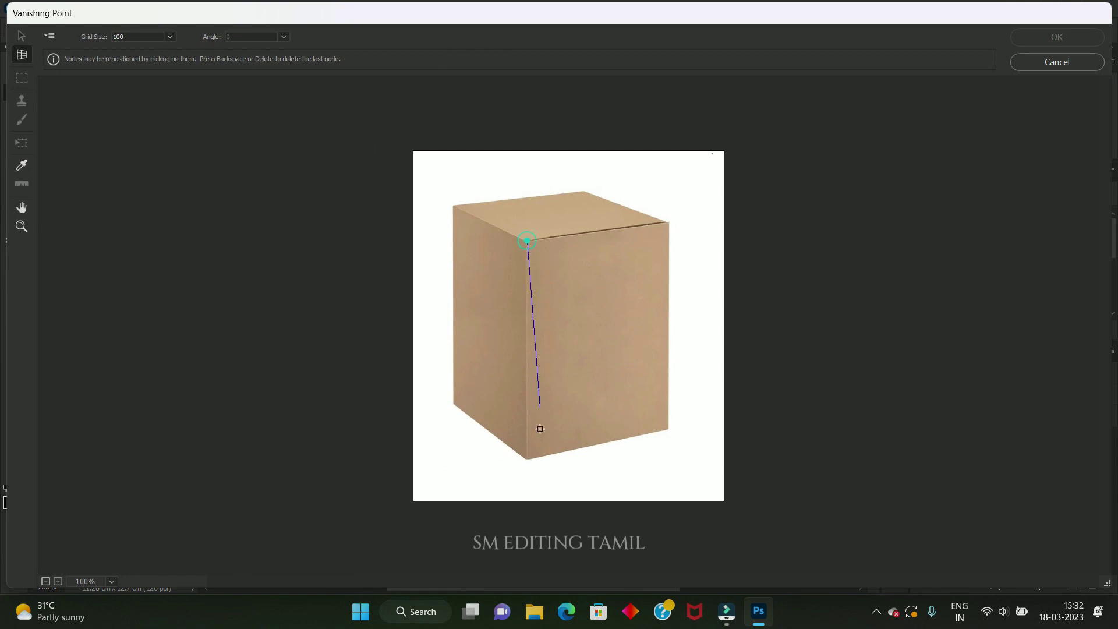
click(527, 458)
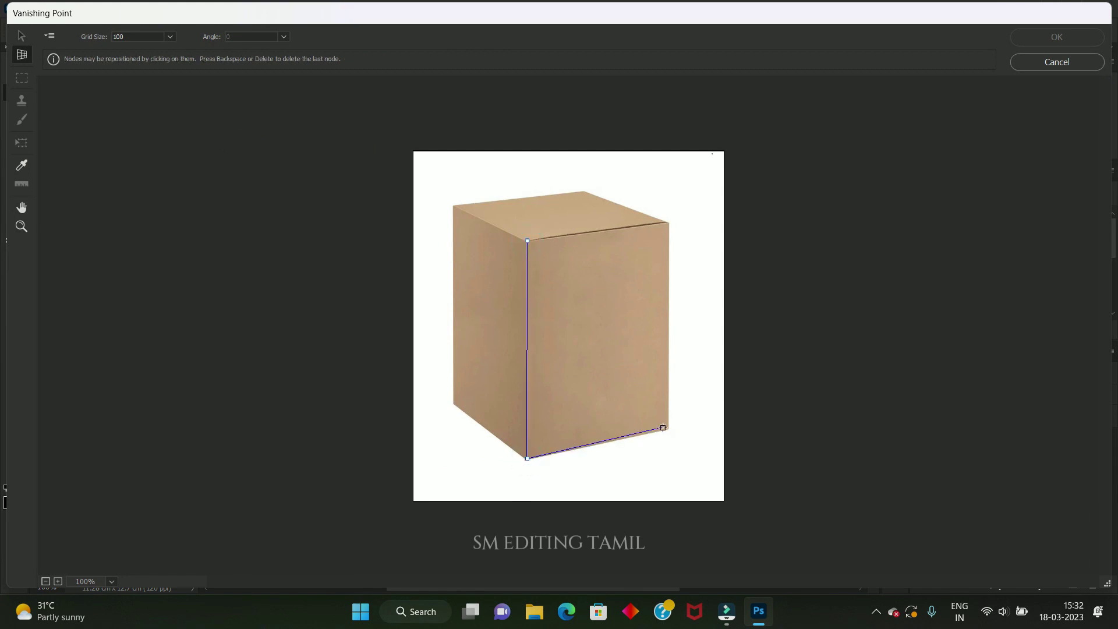
click(669, 428)
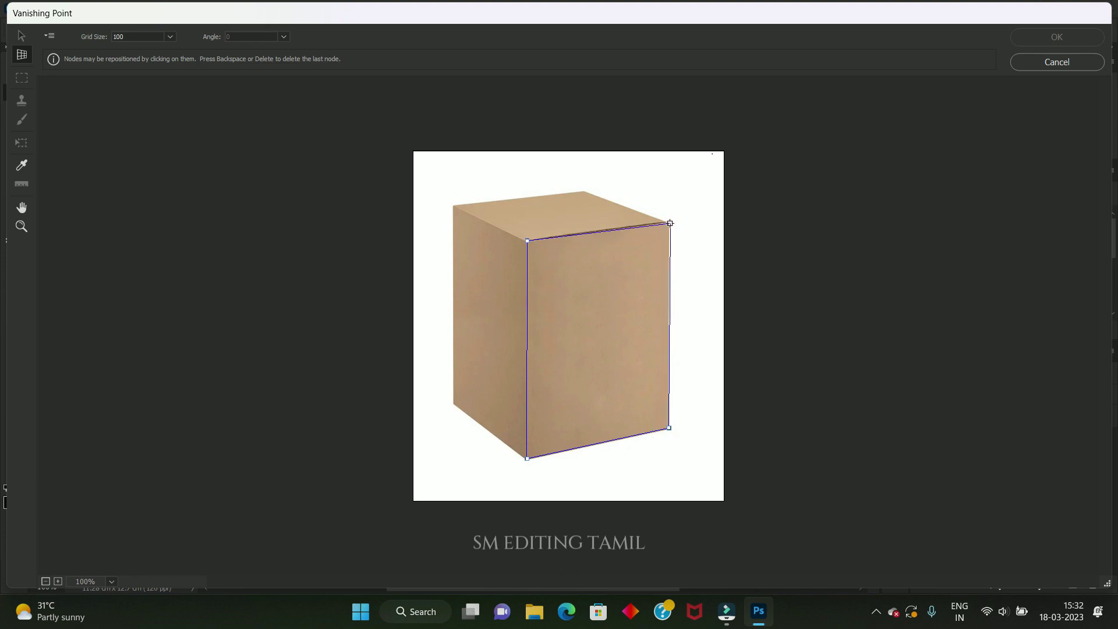
click(668, 223)
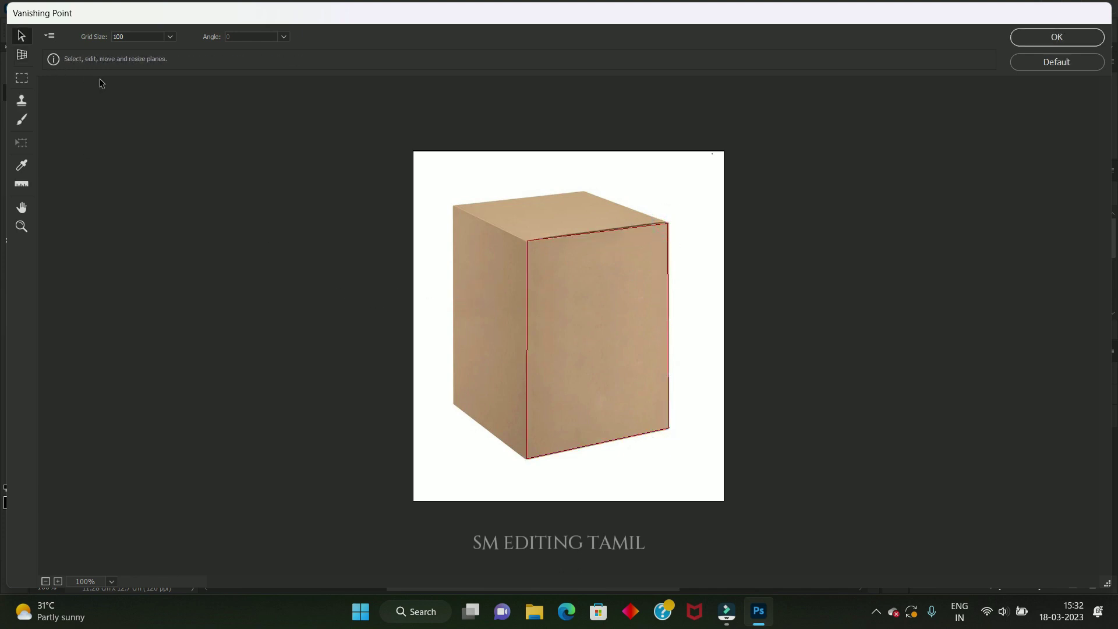
Paste the SM EDITING logo into the plane, scale and centre it on the front face, and apply
key(ctrl+v)
key(t)
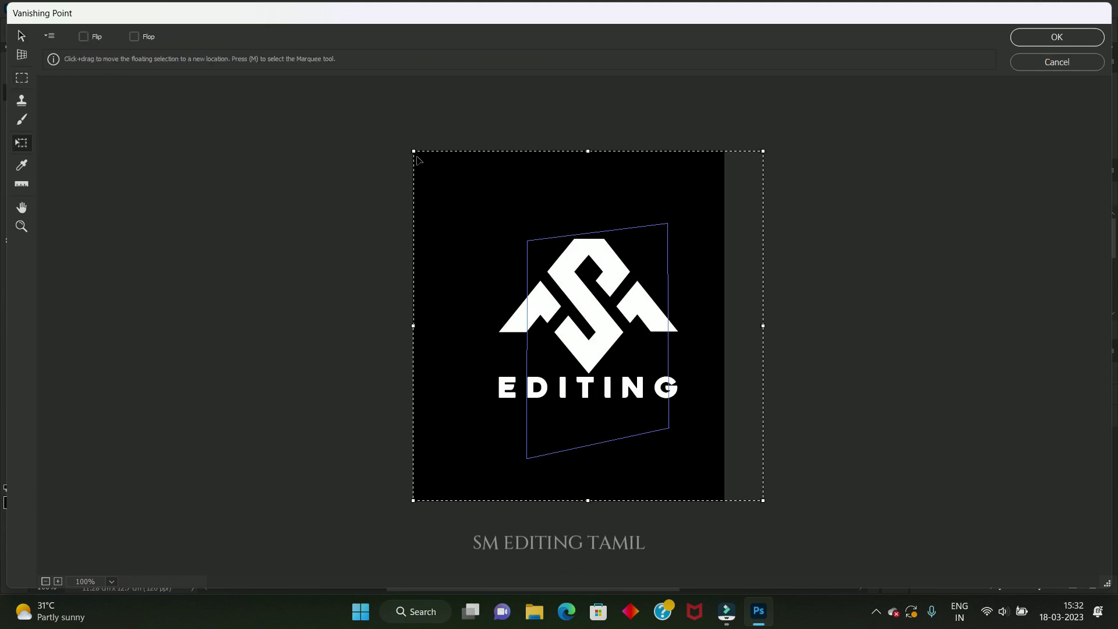
drag(413, 151, 620, 383)
drag(692, 447, 537, 262)
drag(619, 332, 597, 314)
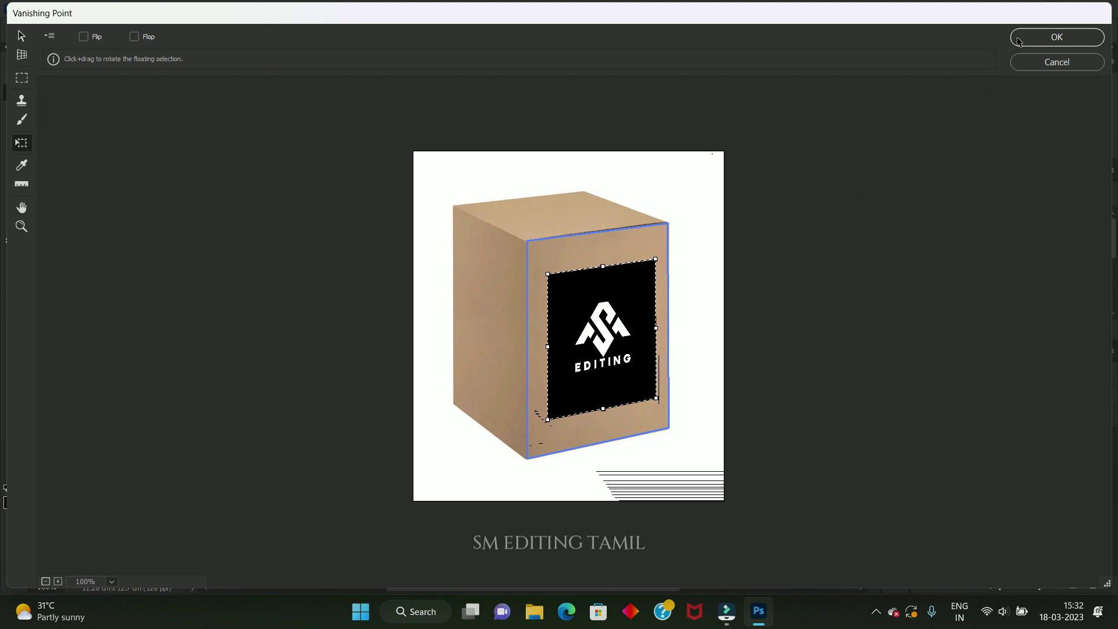
click(1057, 36)
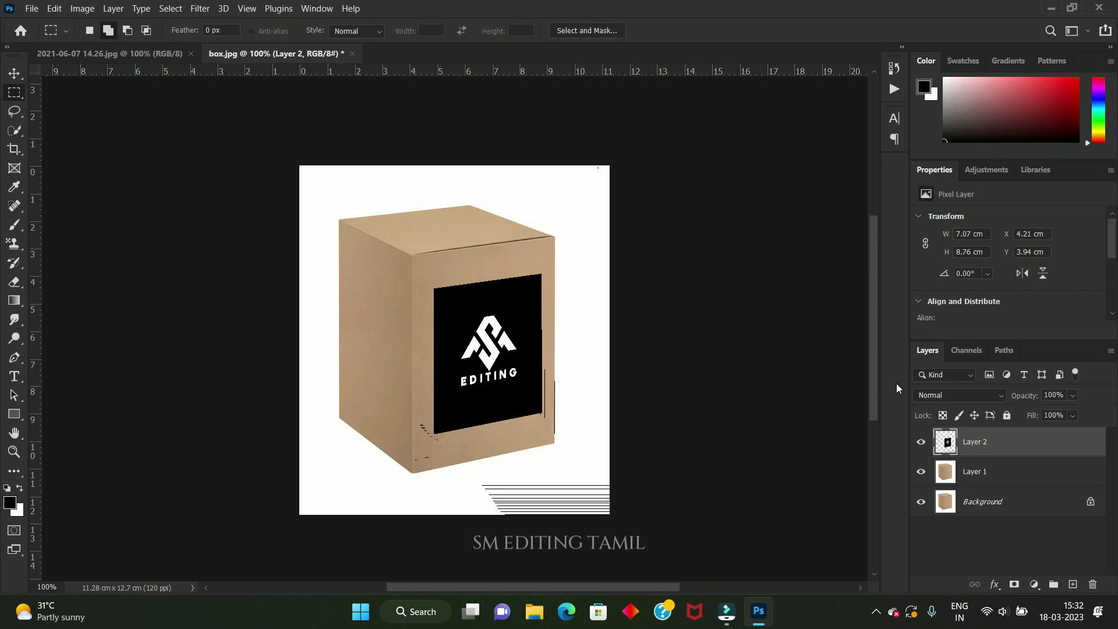
Set Layer 2's blend mode to Screen so only the white logo shows on the box
click(931, 396)
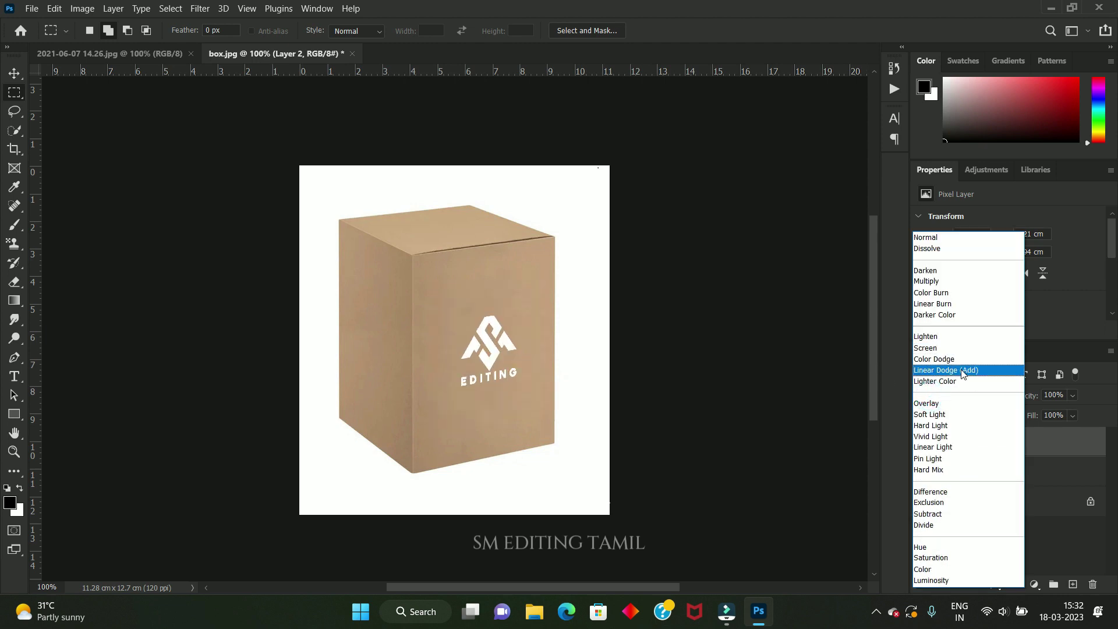
click(957, 352)
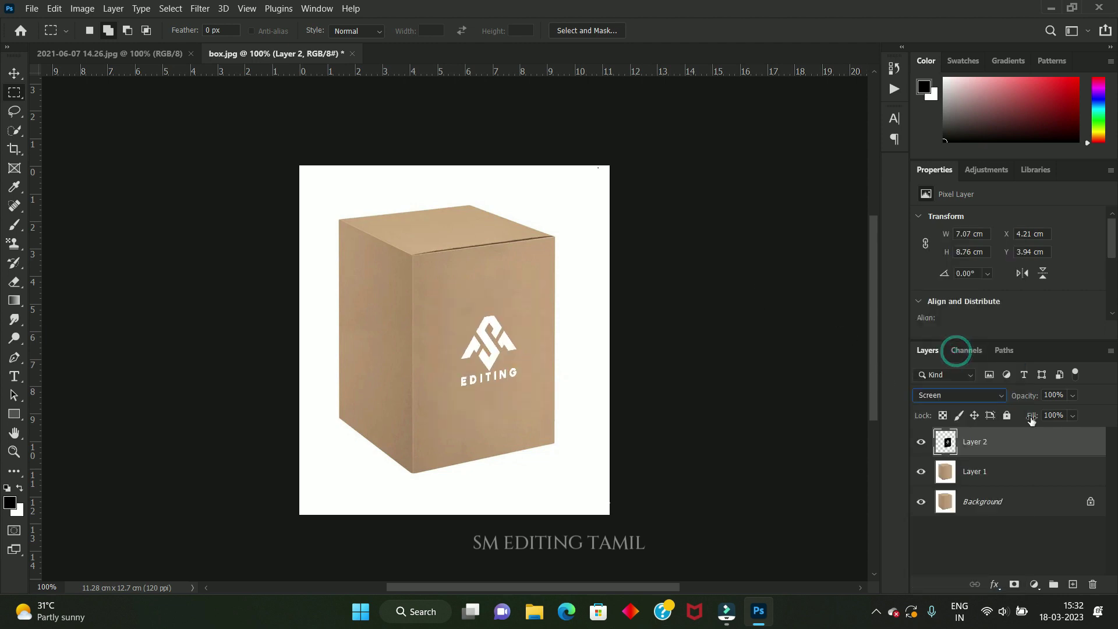
click(1039, 546)
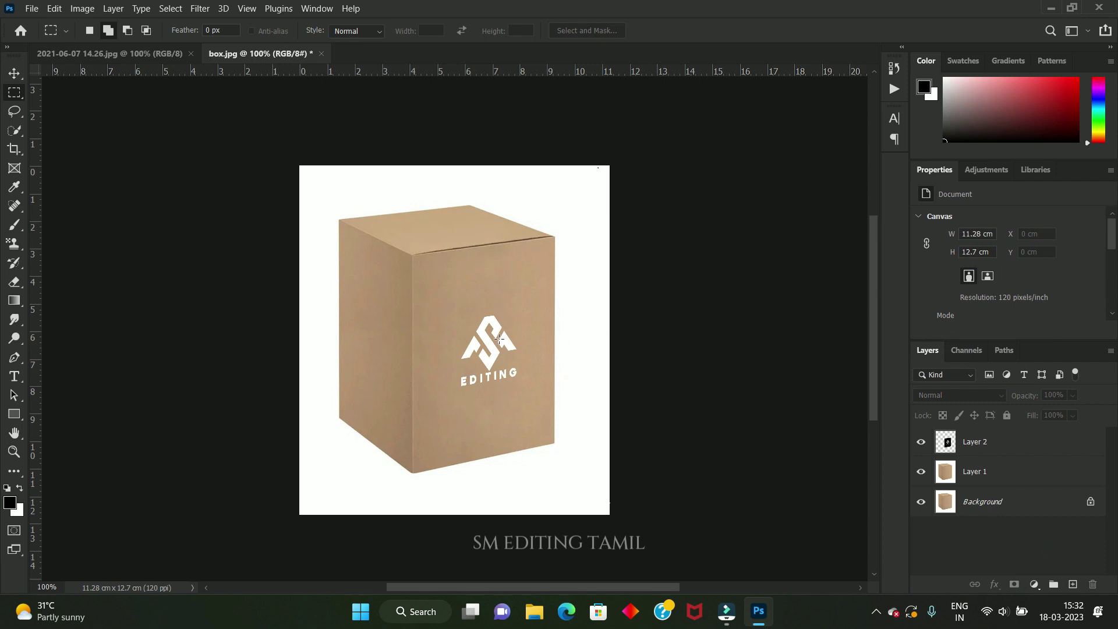